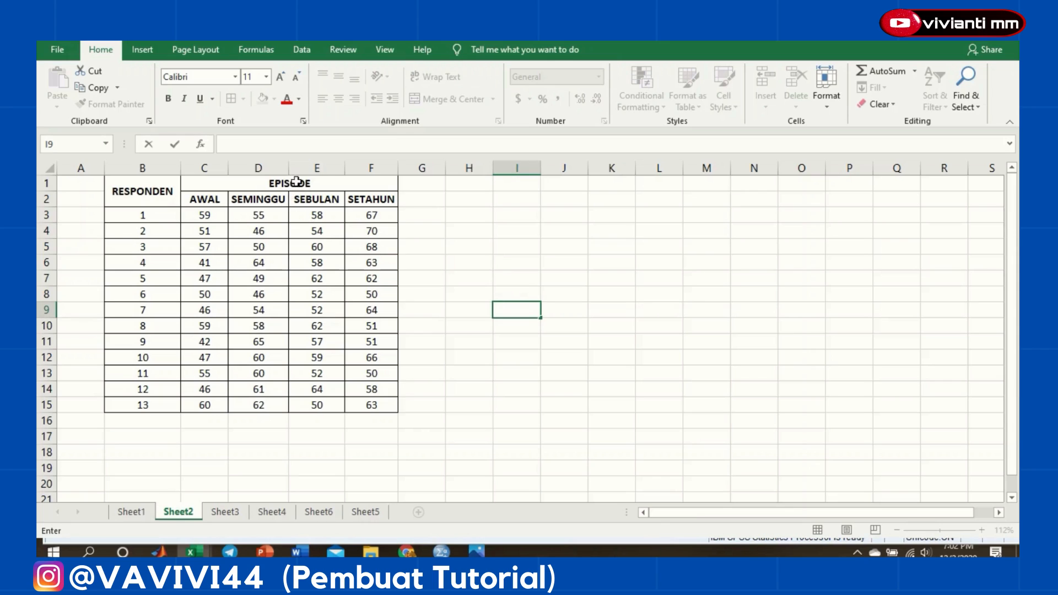
- Change the merged heading above the four measurement columns to BERAT BADAN
left_click(299, 183)
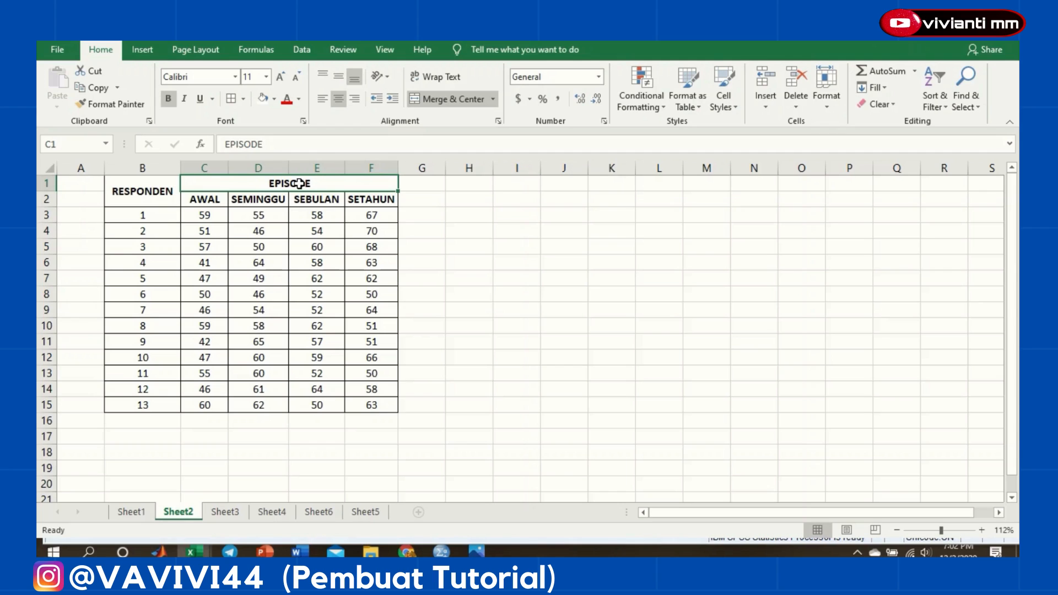
type("BER")
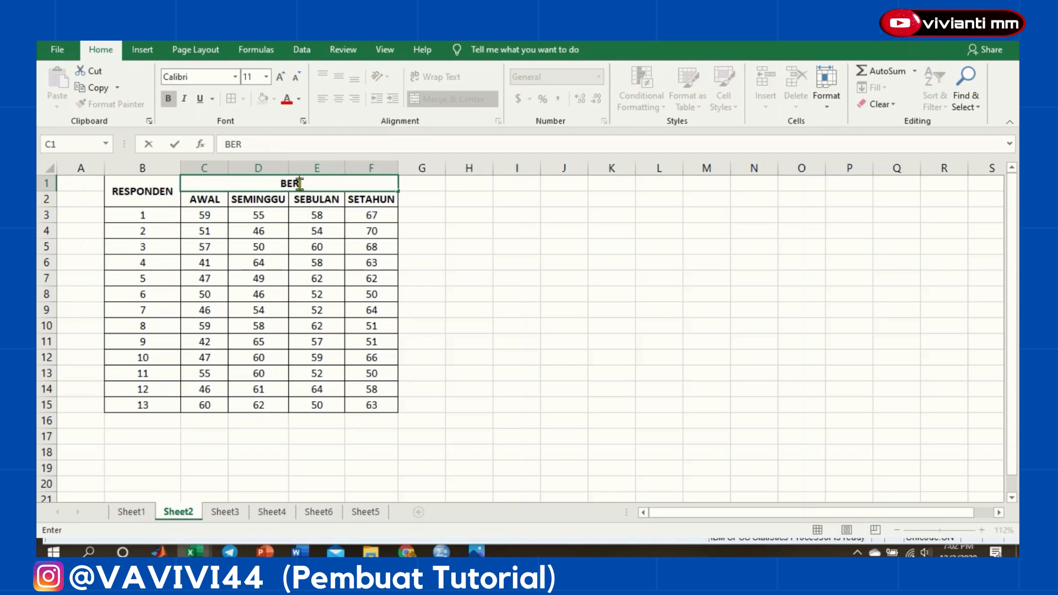
type("AT BAD")
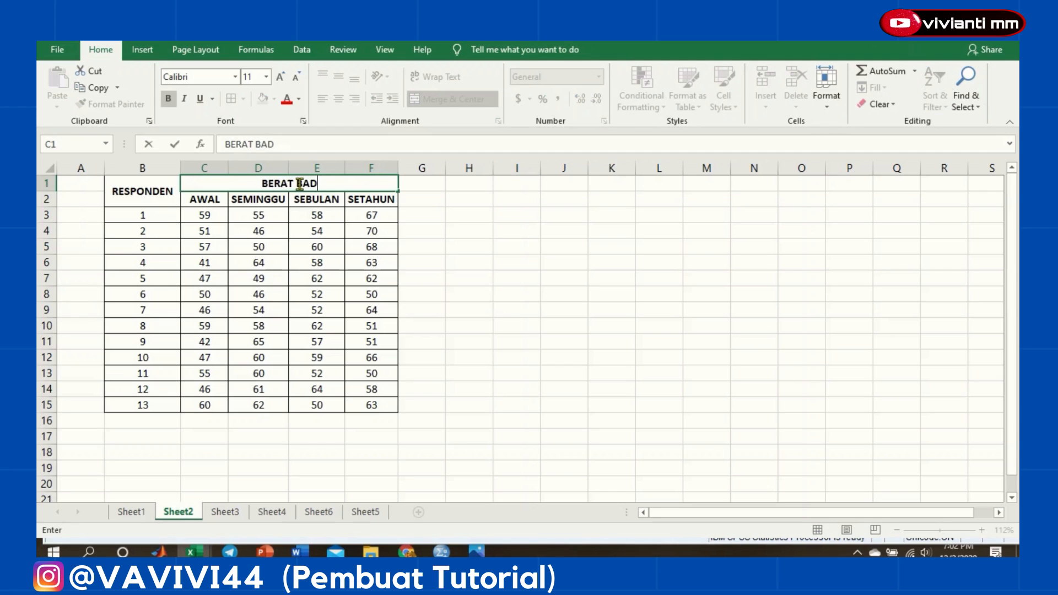
type("AN")
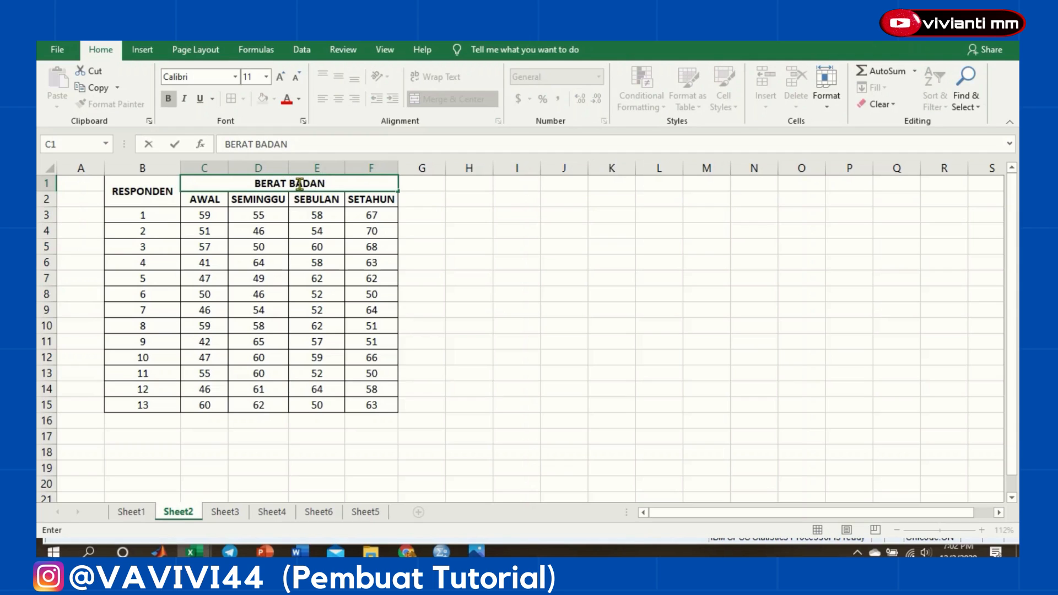
left_click(433, 217)
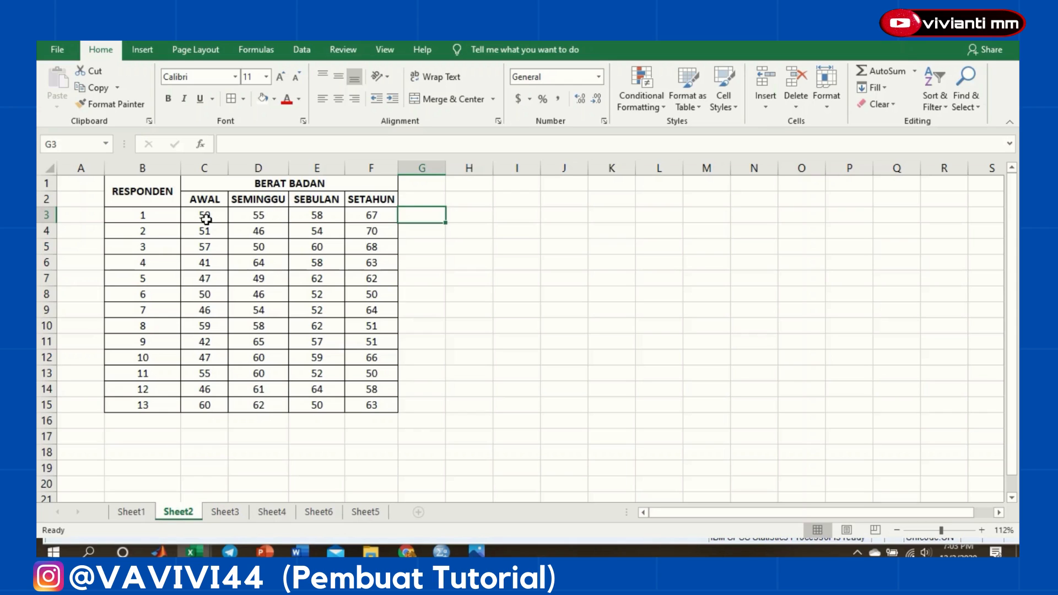
- Copy the values of all 13 respondents in C3:F15 and switch to the SPSS Untitled2 data editor
left_click_drag(204, 219, 386, 405)
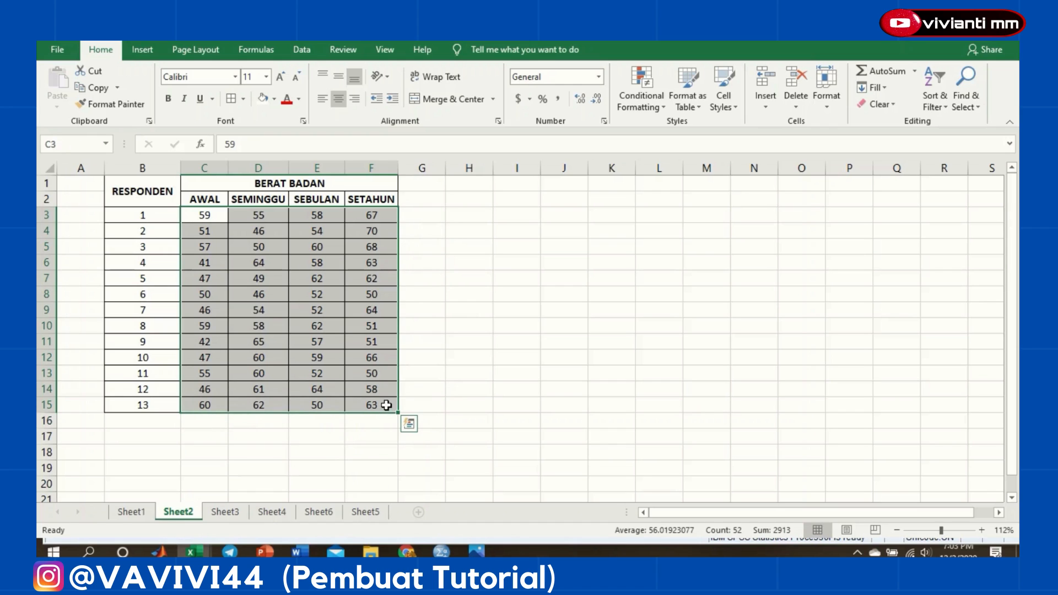
key("ctrl+c")
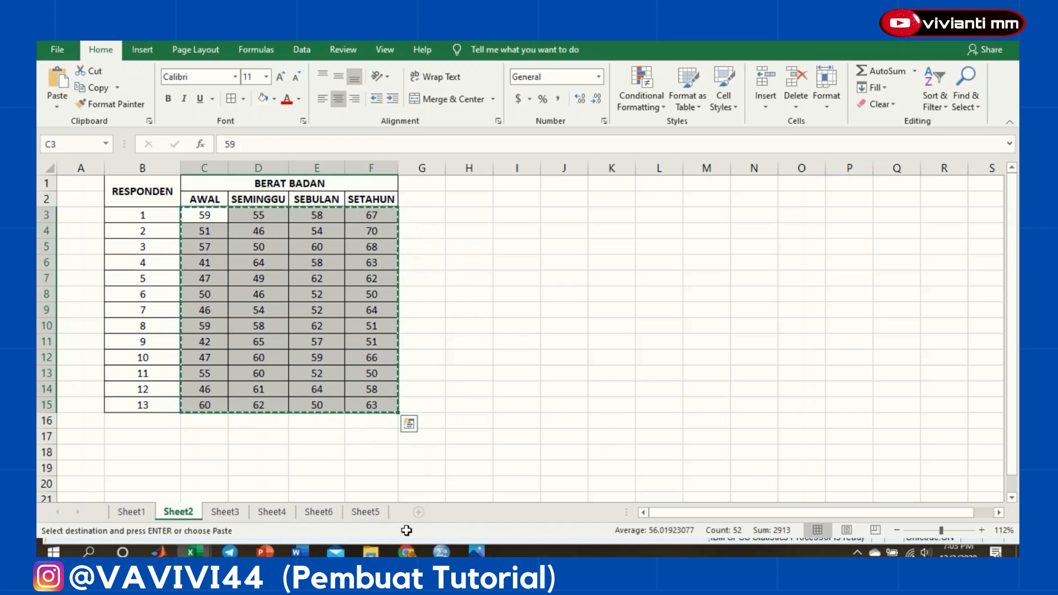
left_click(409, 423)
mouse_move(441, 551)
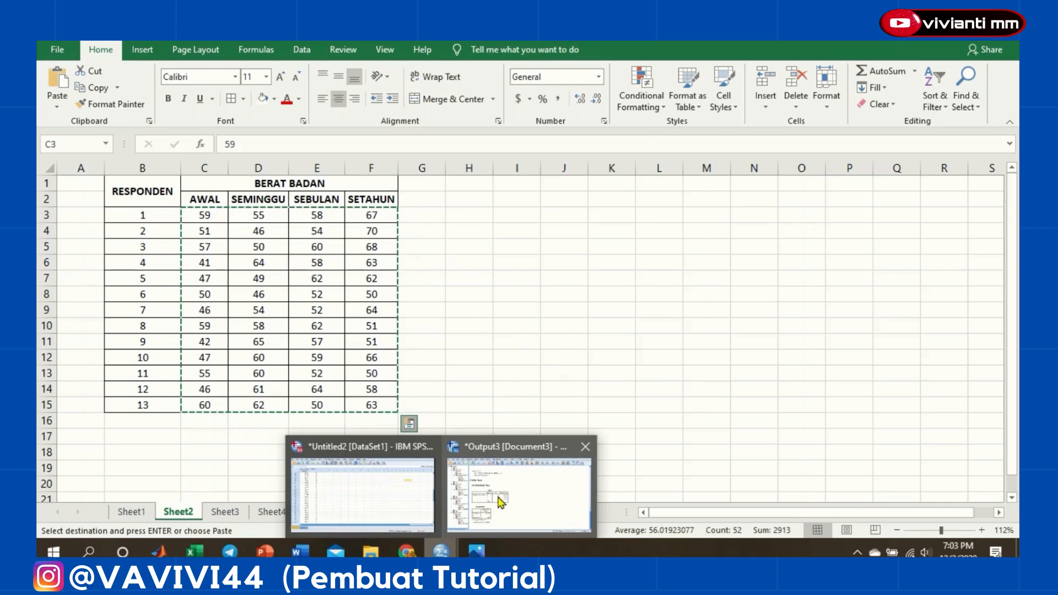
left_click(406, 503)
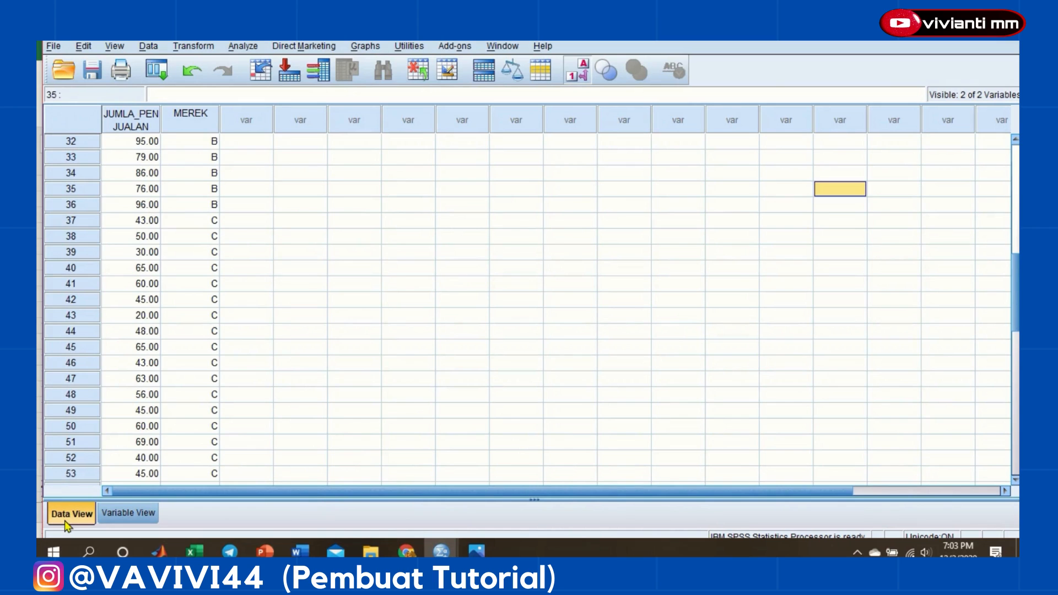
- Remove all old cases from the dataset and paste the copied values starting at row 1 of the first variable
left_click(132, 142)
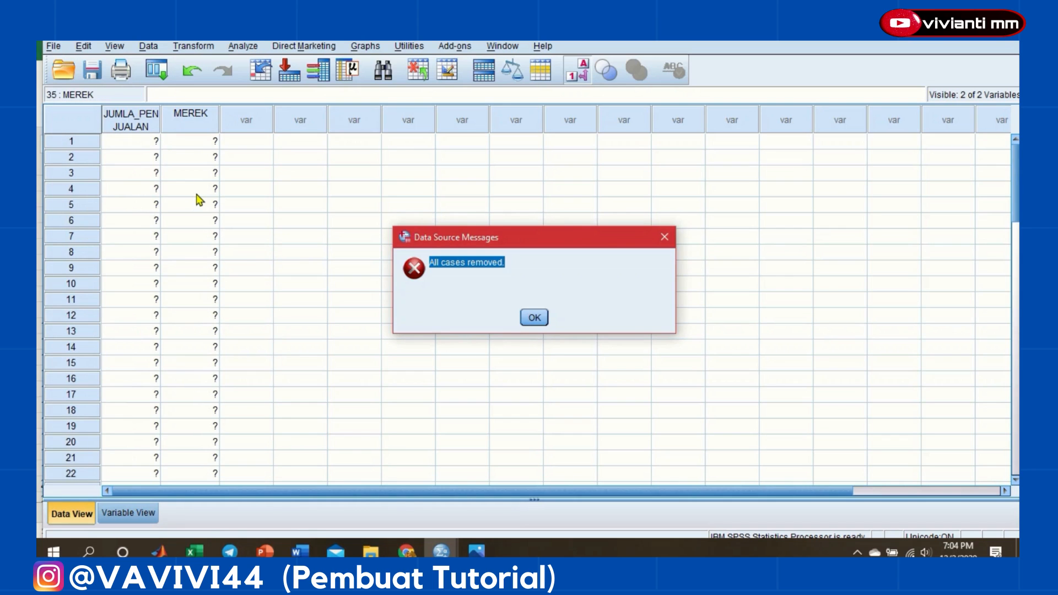
key("Return")
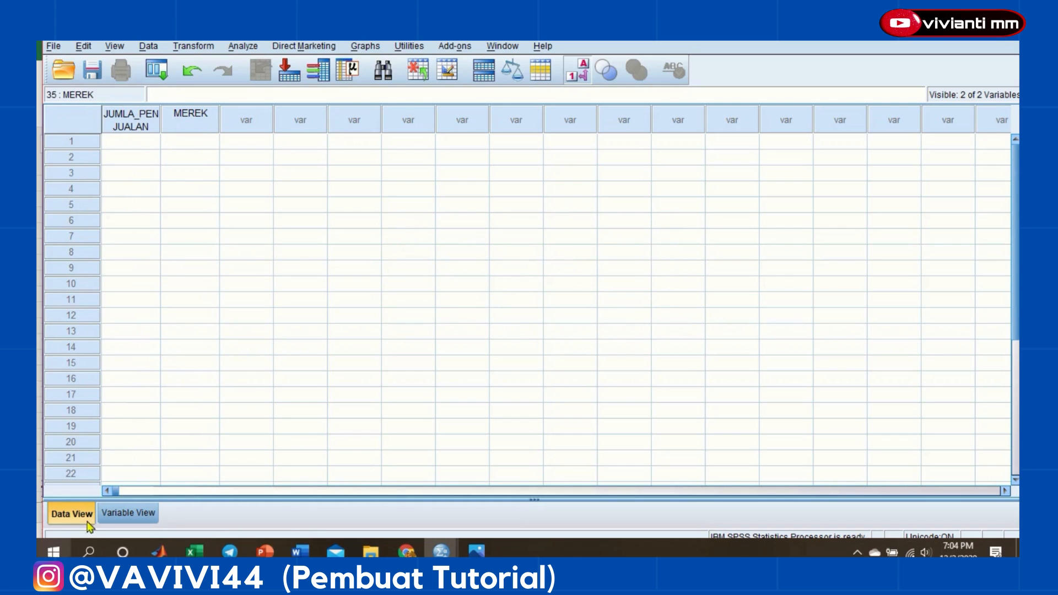
left_click(132, 143)
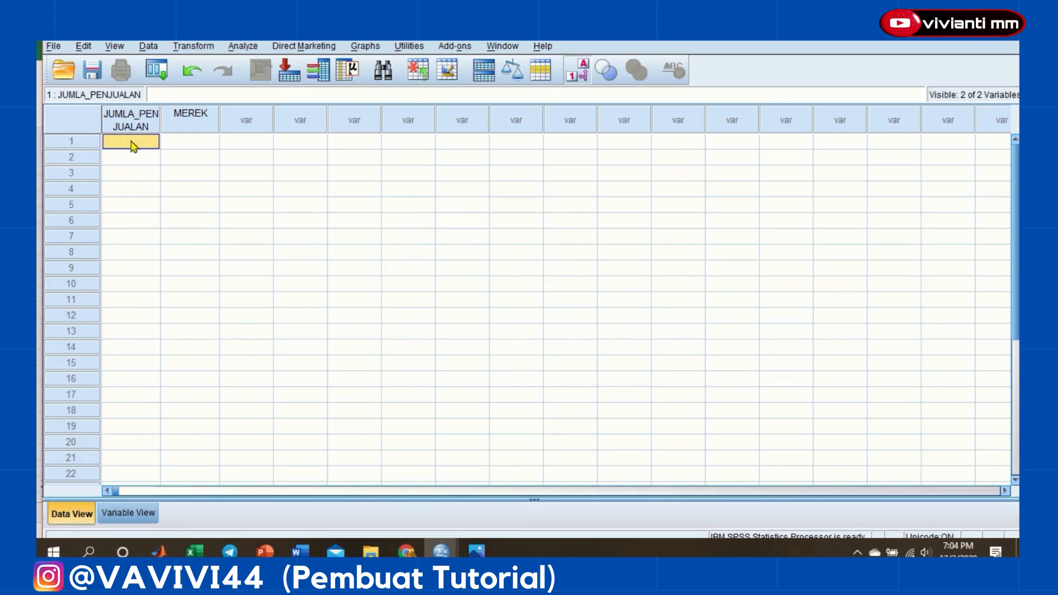
type("59.00\t55.00\t58.00\t67.00 51.00\t46.00\t54.00\t70.00 57.00\t50.00\t60.00\t68.00 41.00\t64.00\t58.00\t63.00 47.00\t49.00\t62.00\t62.00 50.00\t46.00\t52.00\t50.00 46.00\t54.00\t52.00\t64.00 59.00\t58.00\t62.00\t51.00 42.00\t65.00\t57.00\t51.00 47.00\t60.00\t59.00\t66.00 55.00\t60.00\t52.00\t50.00 46.00\t61.00\t64.00\t58.00 60.00\t62.00\t50.00\t63.00")
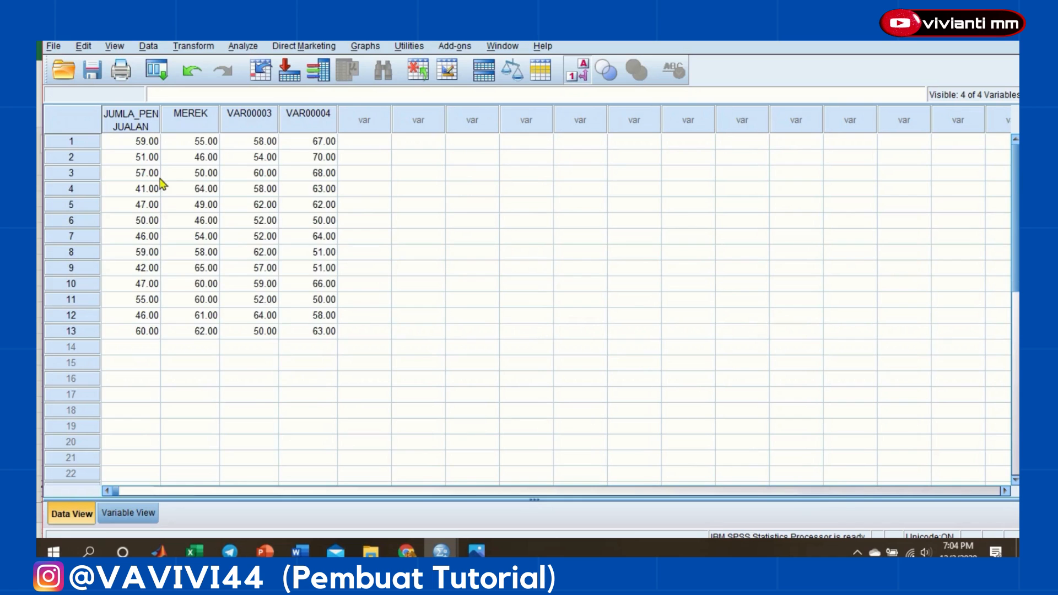
- Rename the four variables in order as AWAL, SEMINGGU, SEBULAN and SETAHUN
left_click(135, 518)
left_click(133, 113)
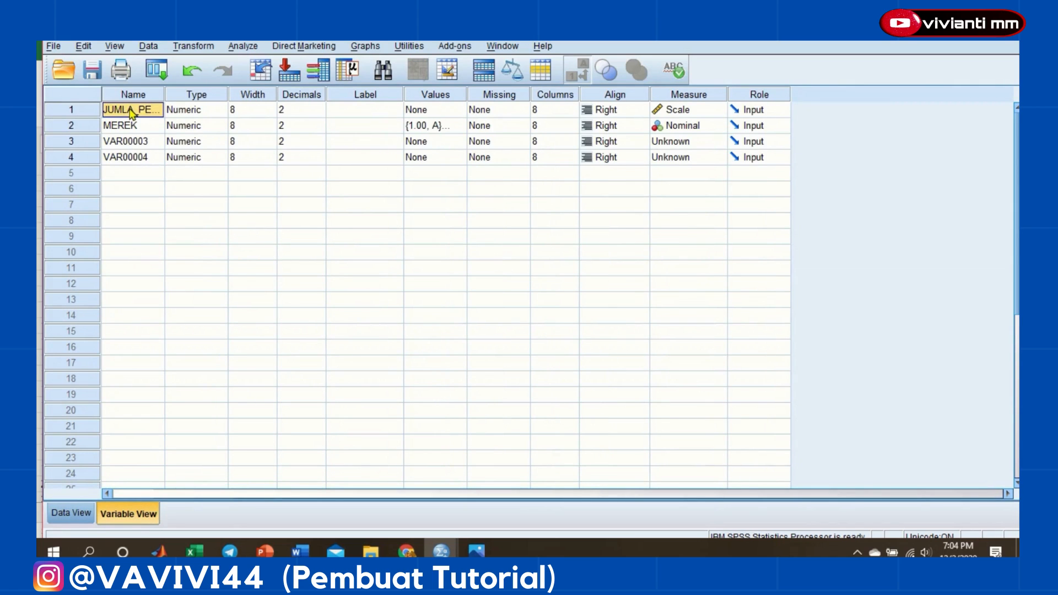
type("AWAL")
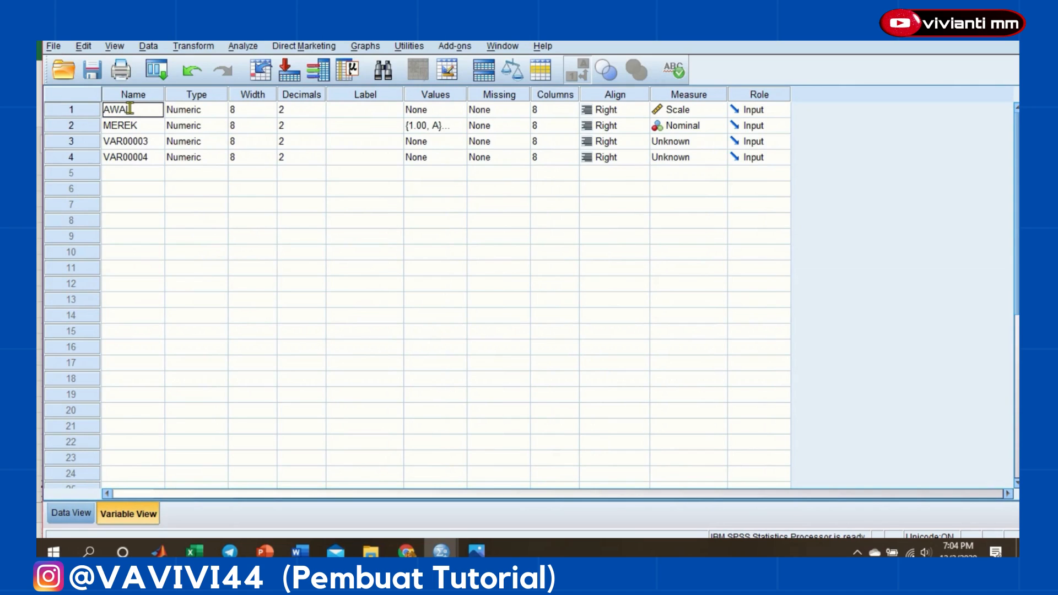
key("Return")
type("SEMINGGU")
key("Return")
type("SE")
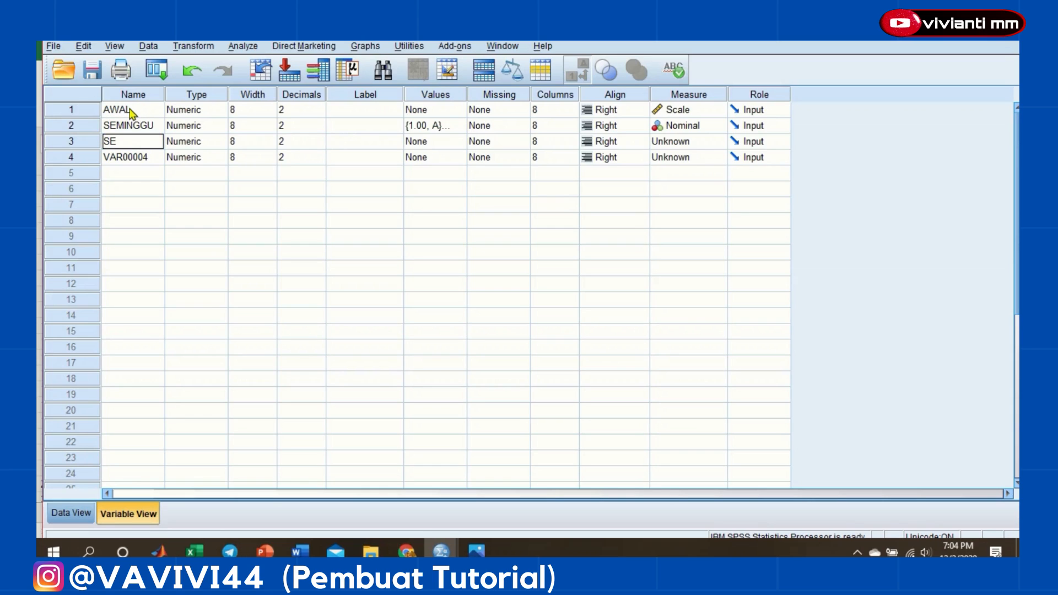
type("BULAN")
key("Return")
type("SETA")
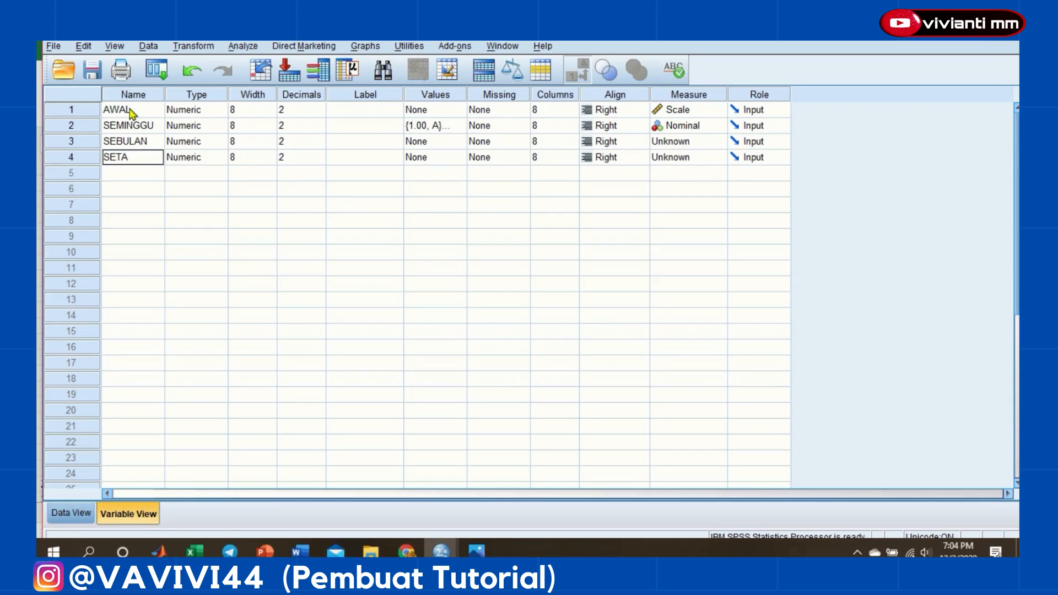
type("HUN")
- Set the measurement level of SEMINGGU, SEBULAN and SETAHUN to Scale
left_click(674, 128)
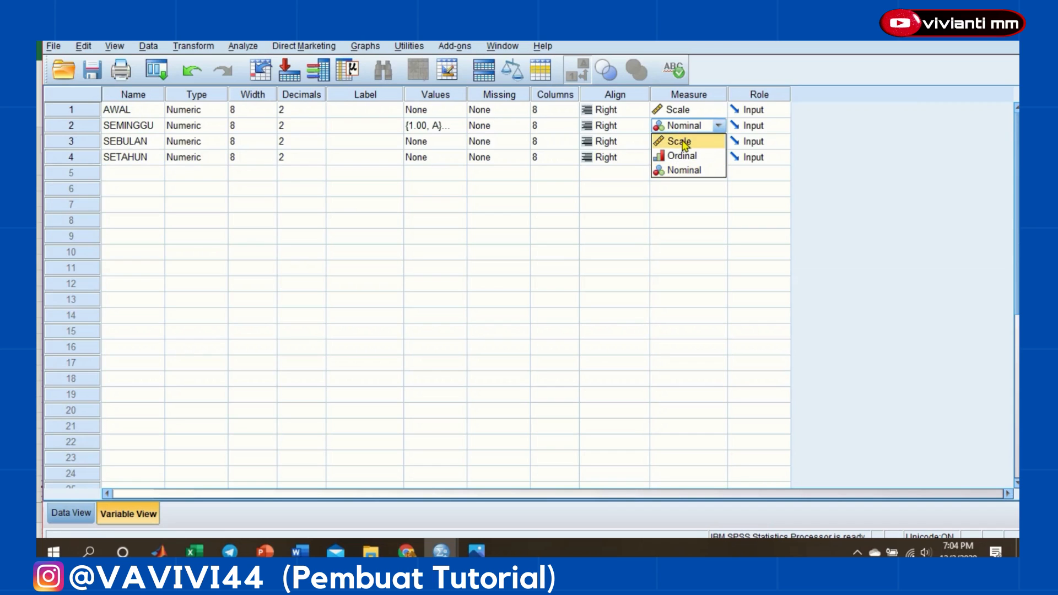
left_click(679, 142)
left_click(685, 145)
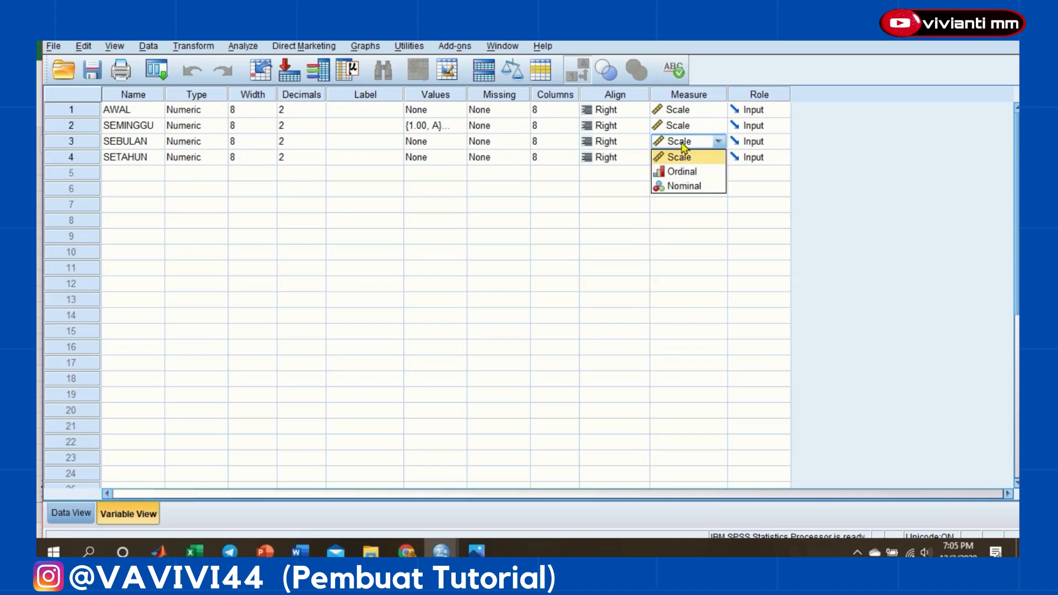
left_click(683, 158)
left_click(685, 161)
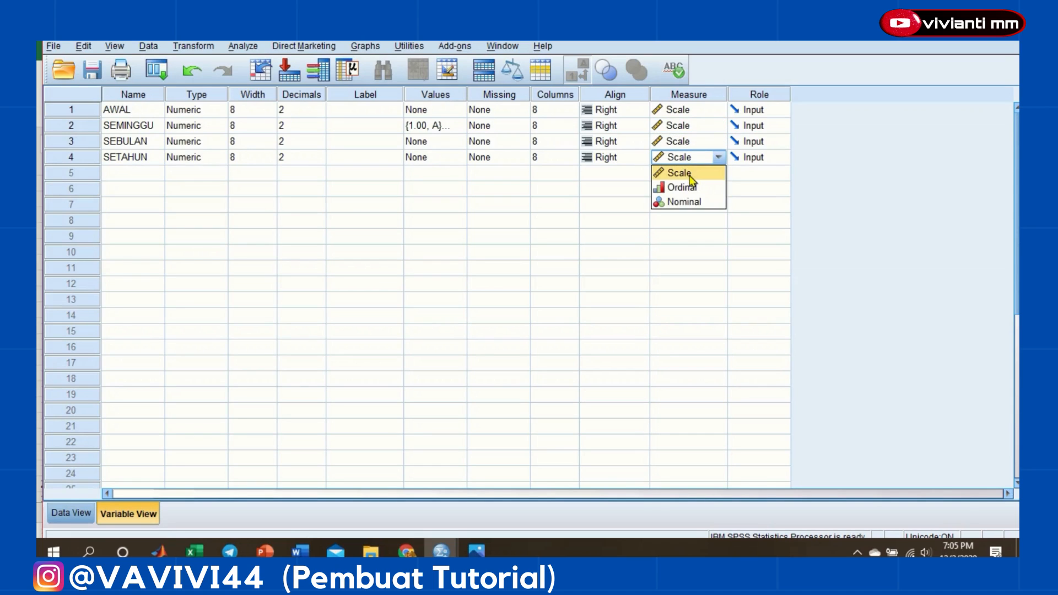
left_click(687, 174)
- Remove the value labels A, B and C from the SEMINGGU variable
left_click(448, 130)
left_click(461, 126)
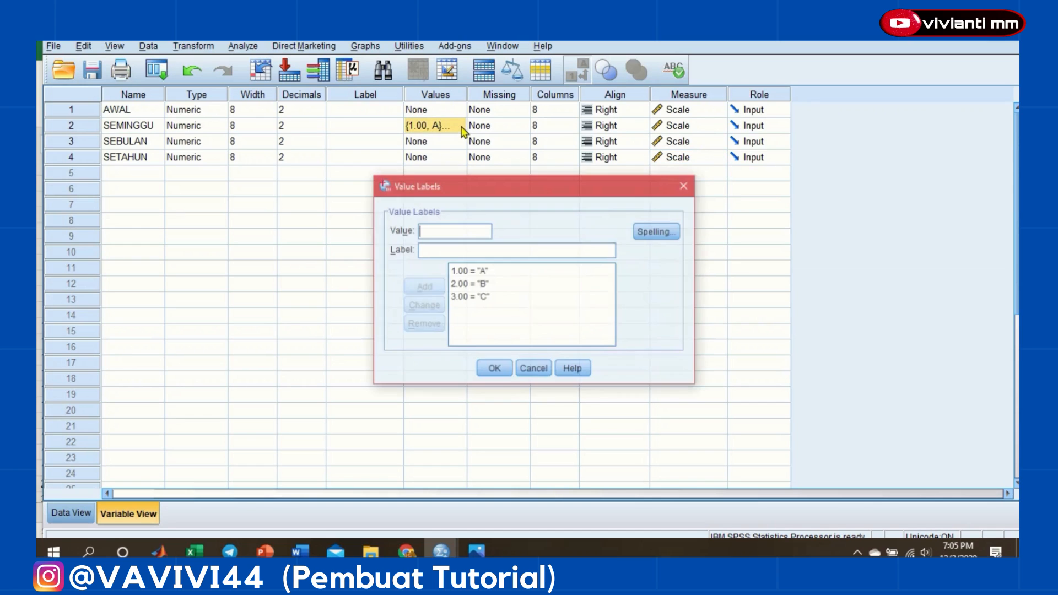
left_click(467, 272)
left_click(467, 274)
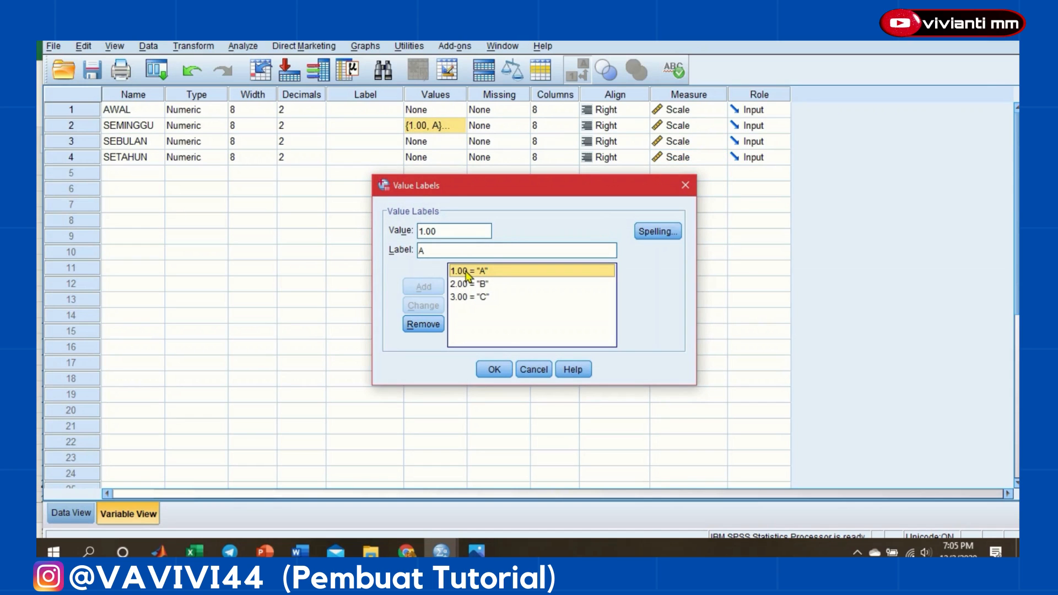
key("Down")
key("Down")
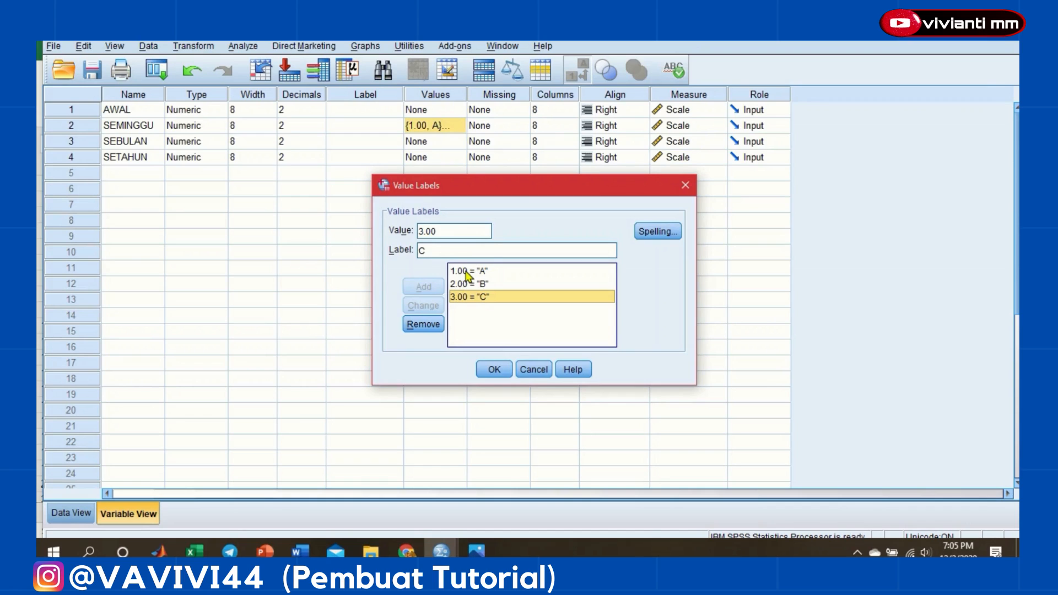
left_click(424, 324)
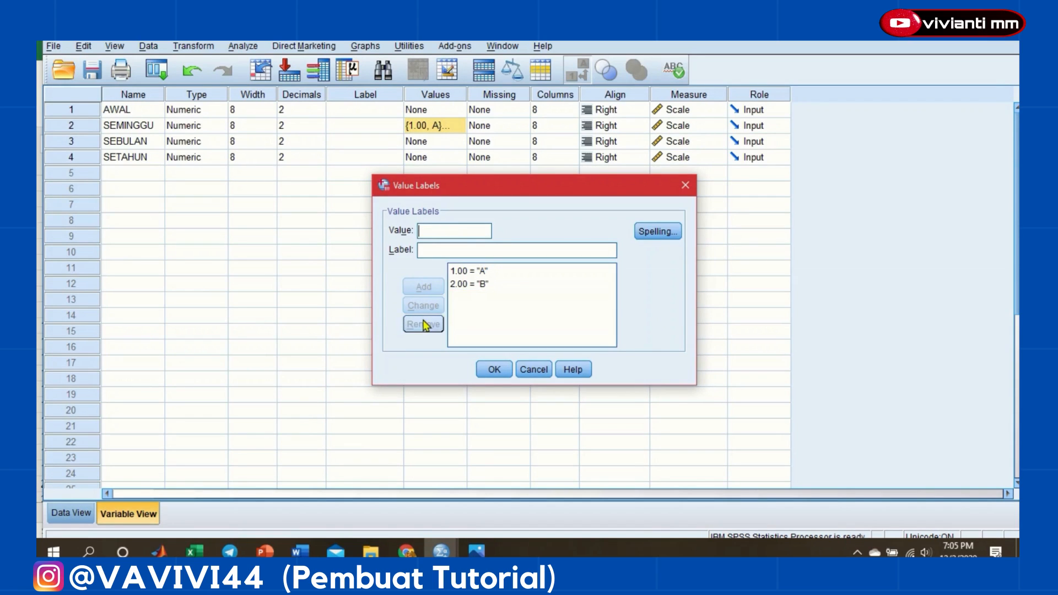
left_click(467, 271)
left_click(420, 324)
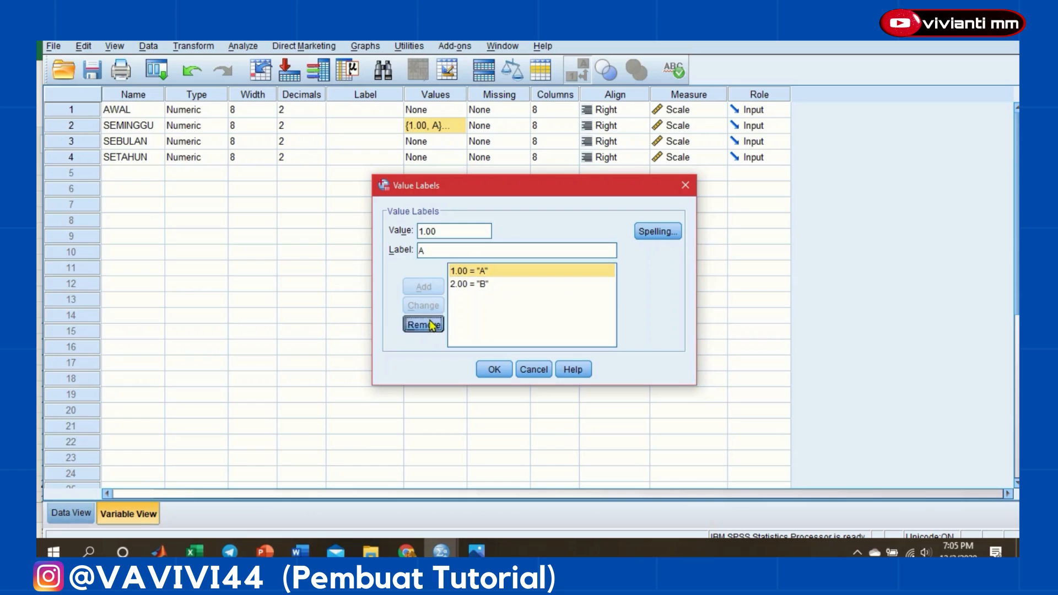
left_click(465, 275)
left_click(421, 325)
left_click(496, 370)
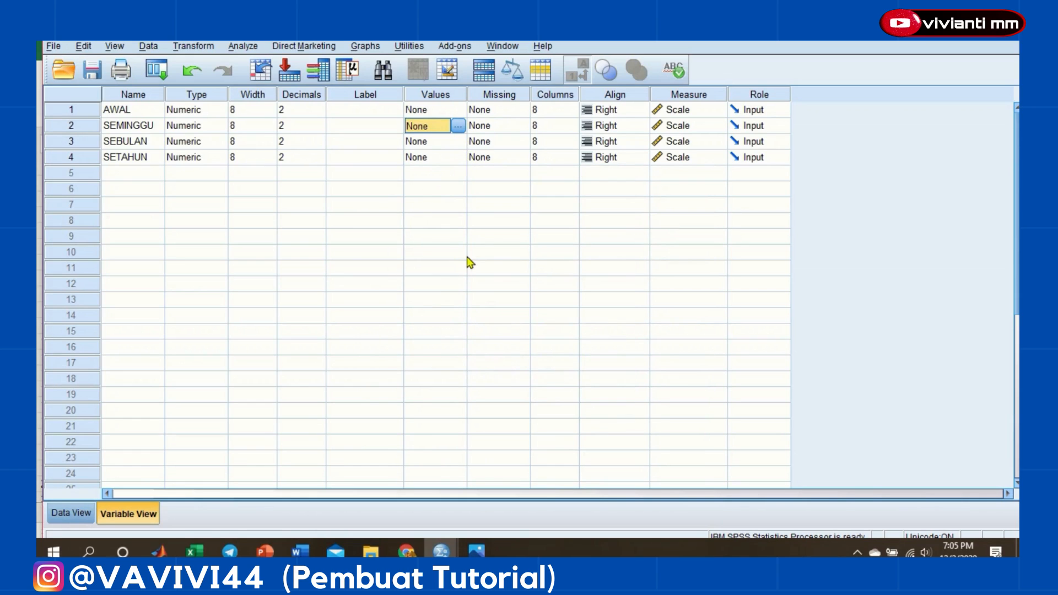
left_click(473, 253)
- Set the decimals of AWAL, SEMINGGU, SEBULAN and SETAHUN to 0 and return to the data view
left_click(322, 112)
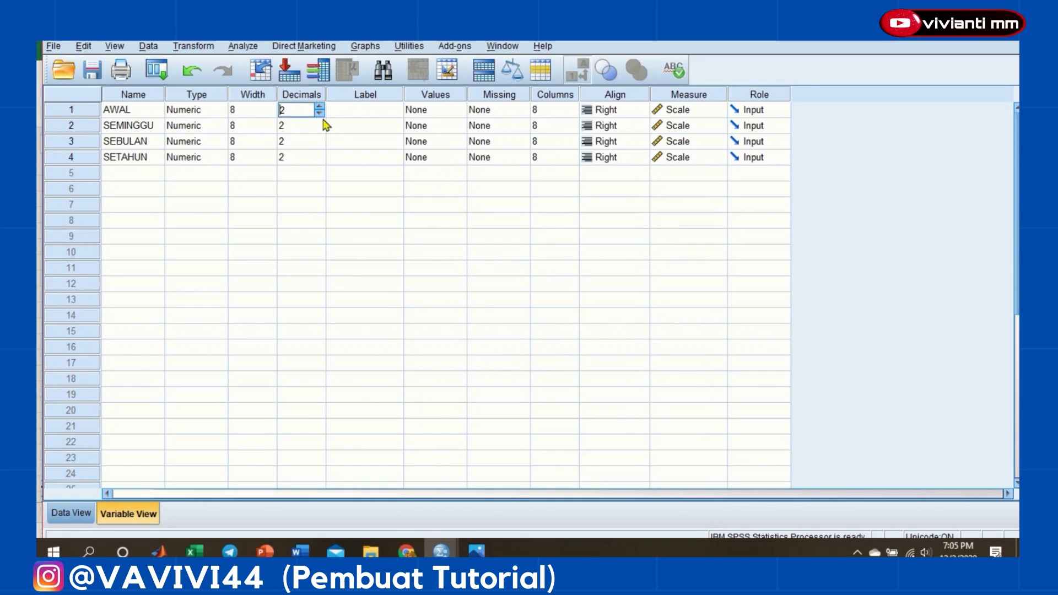
left_click(319, 113)
left_click(319, 113)
left_click(319, 132)
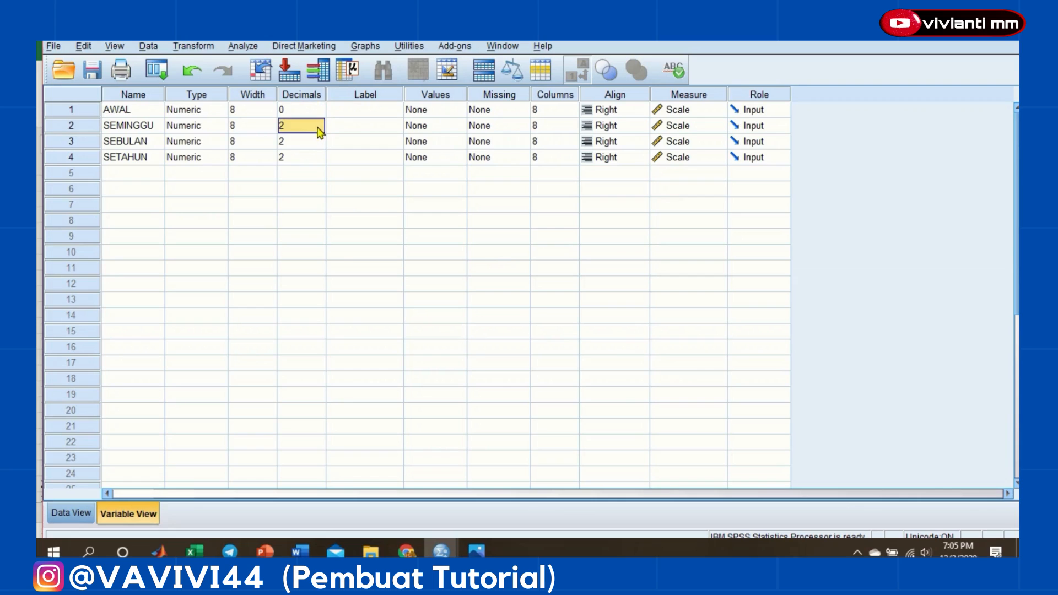
left_click(320, 130)
left_click(320, 129)
left_click(312, 143)
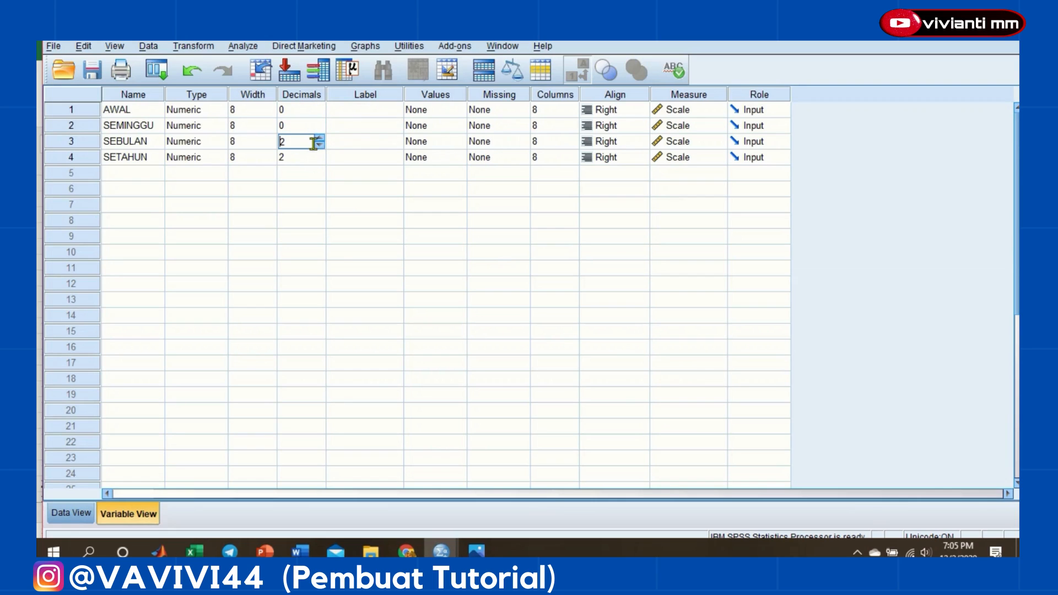
left_click(320, 146)
left_click(320, 145)
left_click(321, 157)
left_click(323, 162)
left_click(320, 161)
left_click(75, 516)
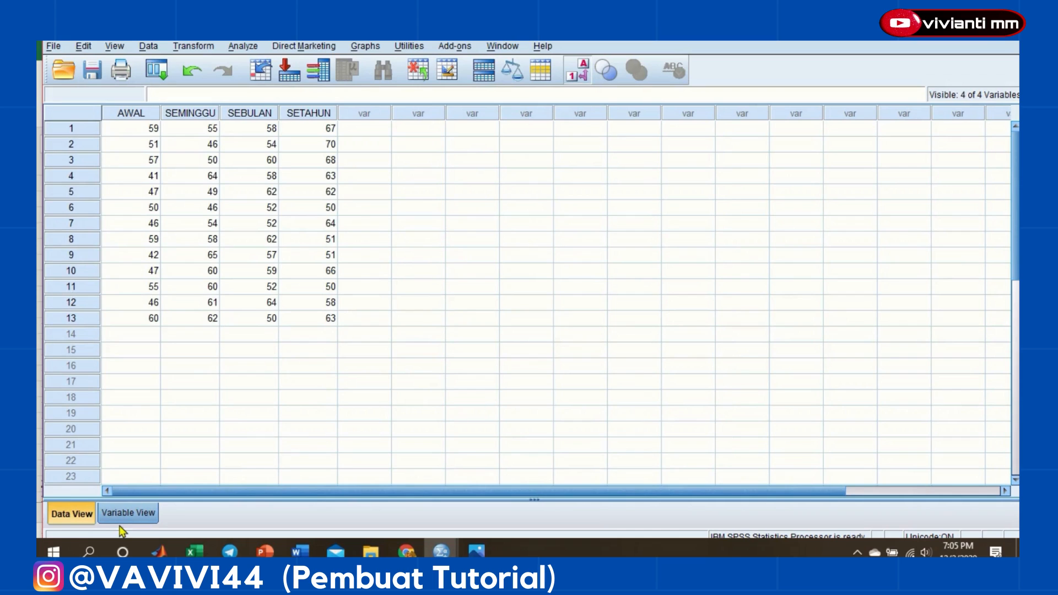
- Start a nonparametric K Related Samples test with AWAL, SEMINGGU, SEBULAN and SETAHUN as the test variables
left_click(240, 47)
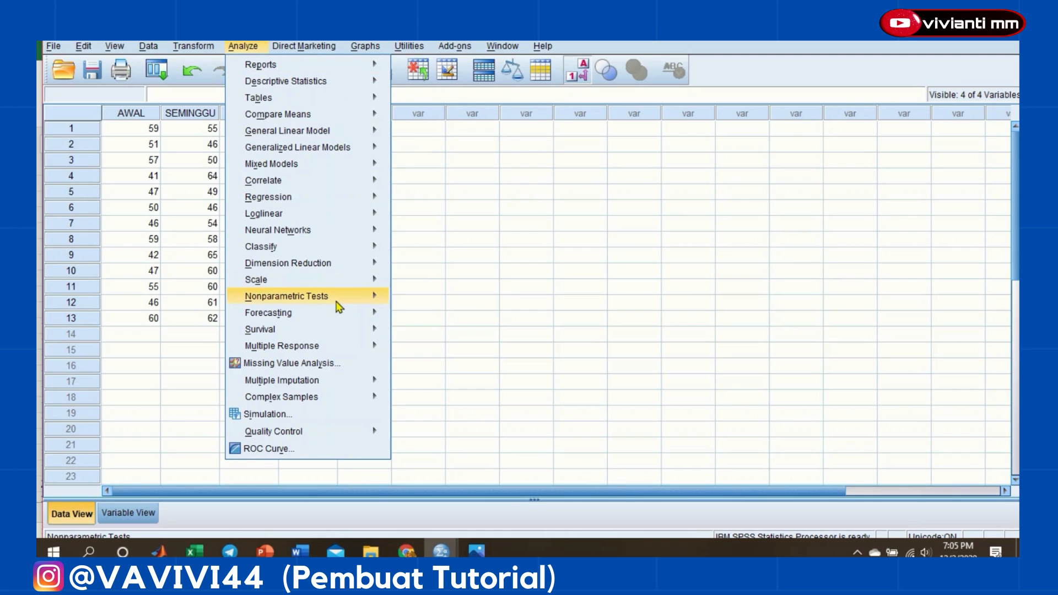
mouse_move(339, 304)
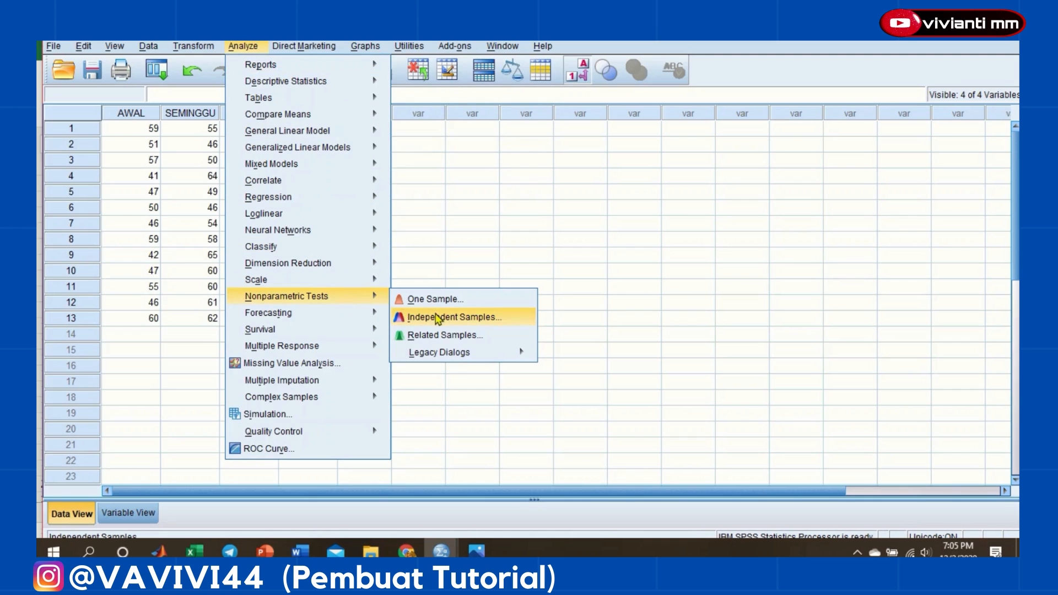
mouse_move(467, 358)
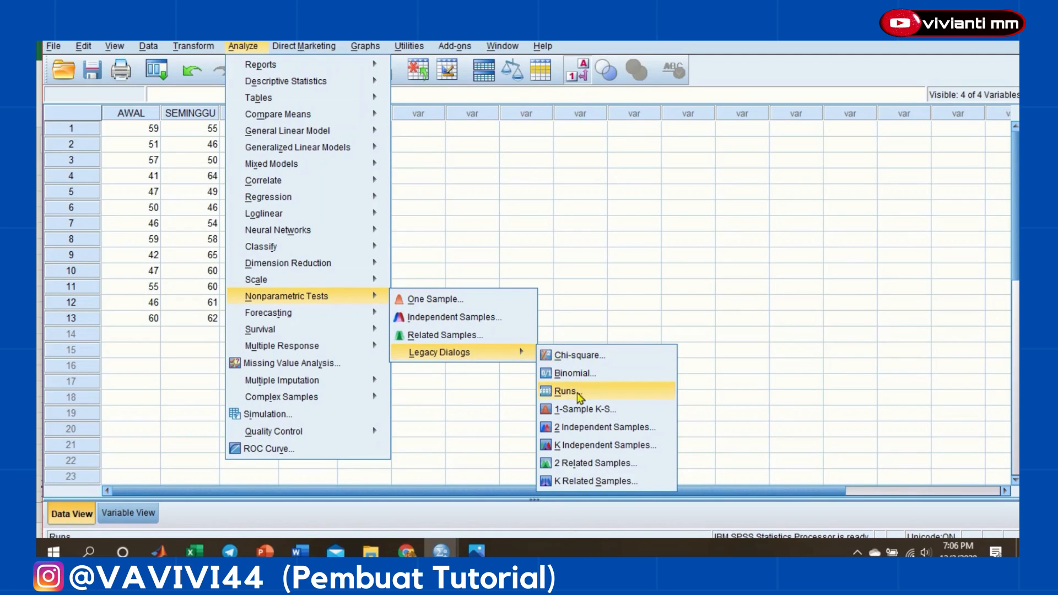
left_click(594, 481)
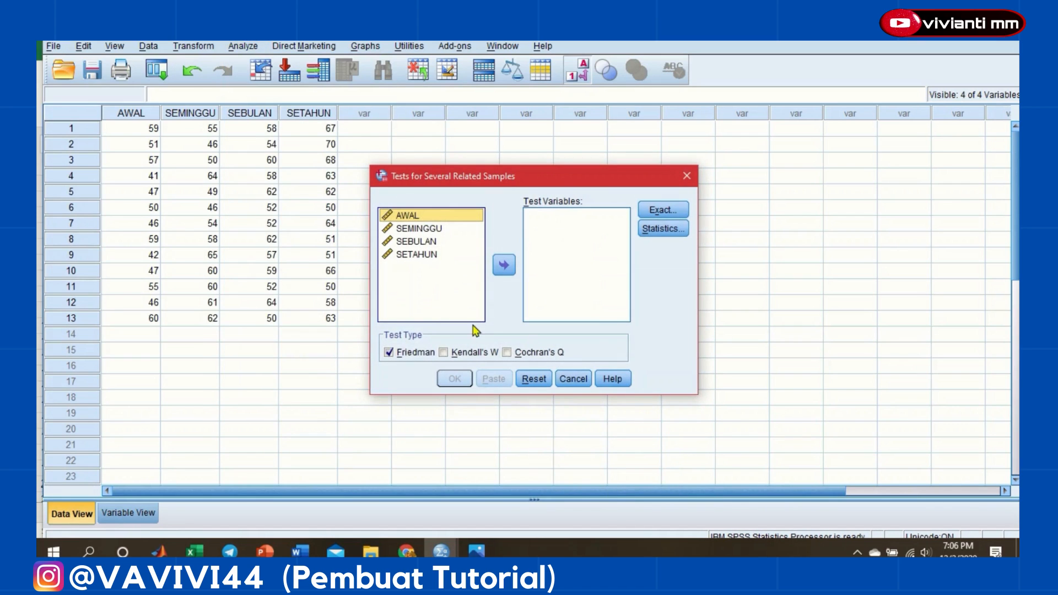
left_click(427, 311)
left_click(440, 215)
key("ctrl+a")
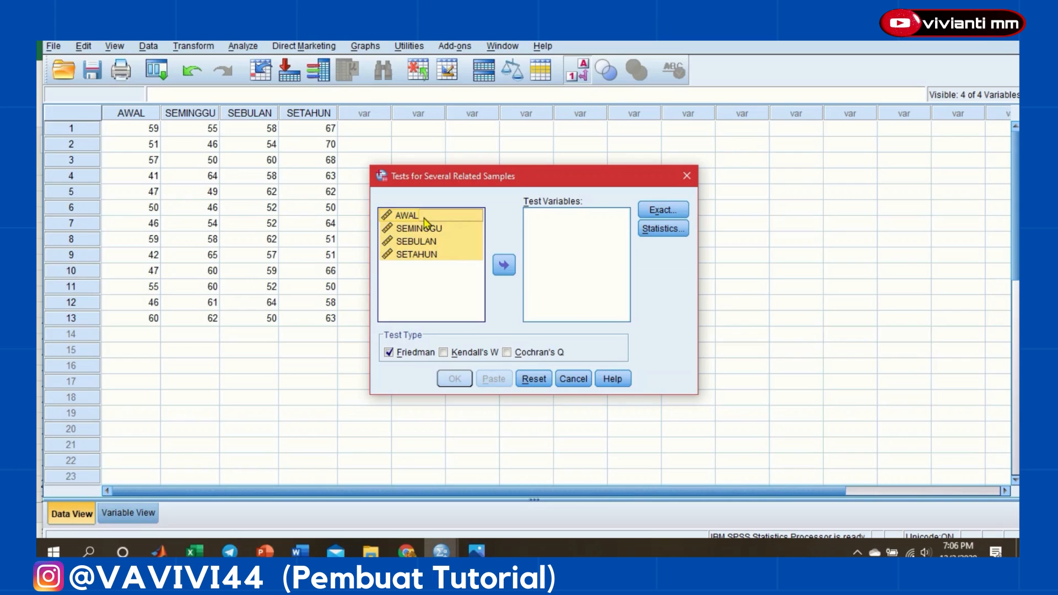
left_click(503, 266)
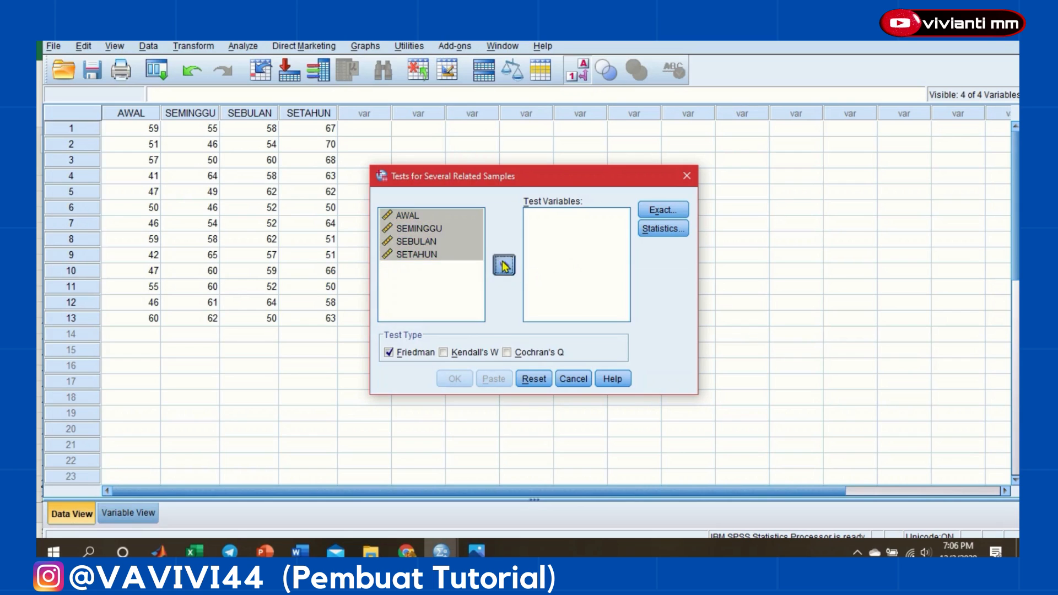
- Include descriptive statistics and quartiles in the output and run the Friedman test
left_click(665, 230)
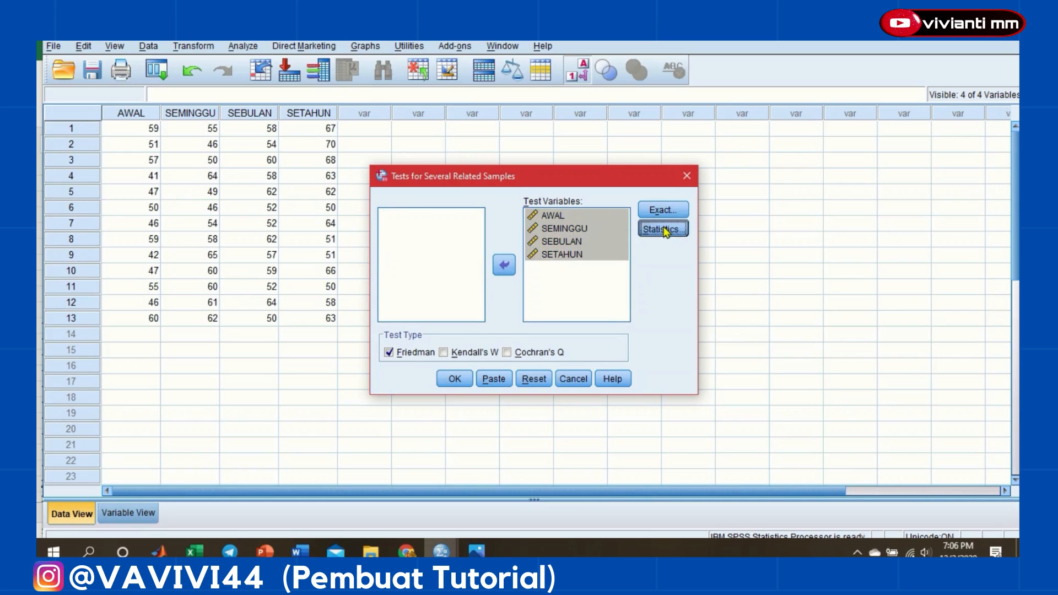
left_click(467, 272)
left_click(468, 288)
left_click(483, 312)
left_click(456, 379)
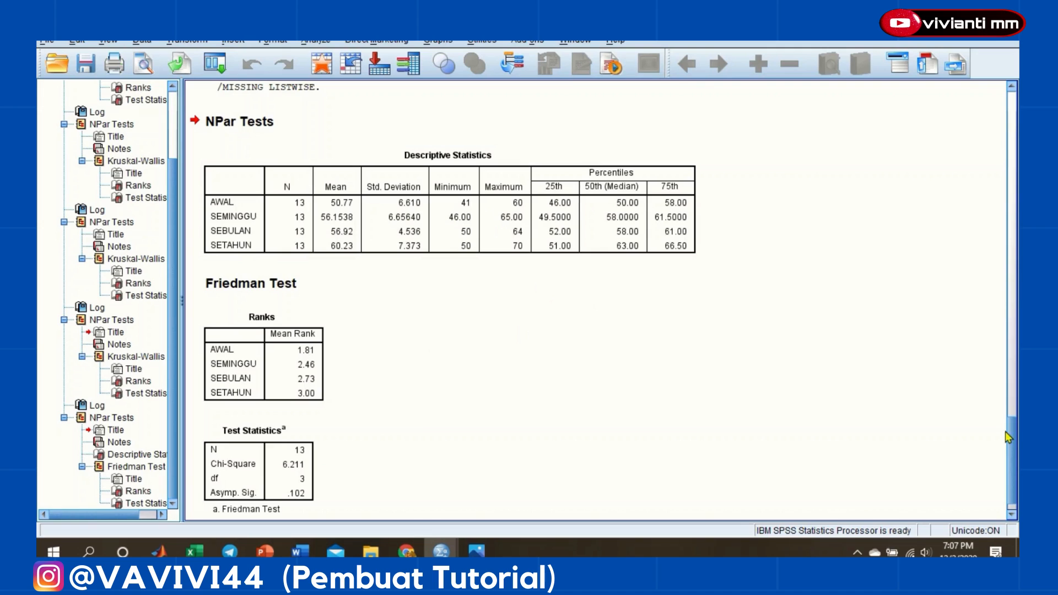
- Examine the Friedman output, including the descriptive statistics, mean ranks, chi-square and asymptotic significance
scroll(1007, 436, "down", 1)
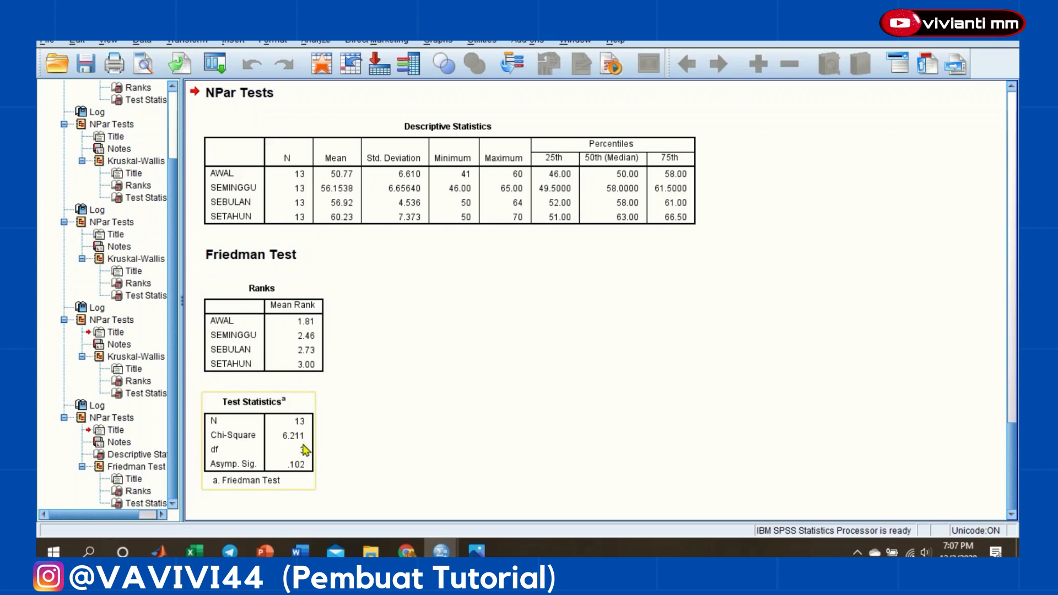
left_click(326, 482)
left_click(293, 478)
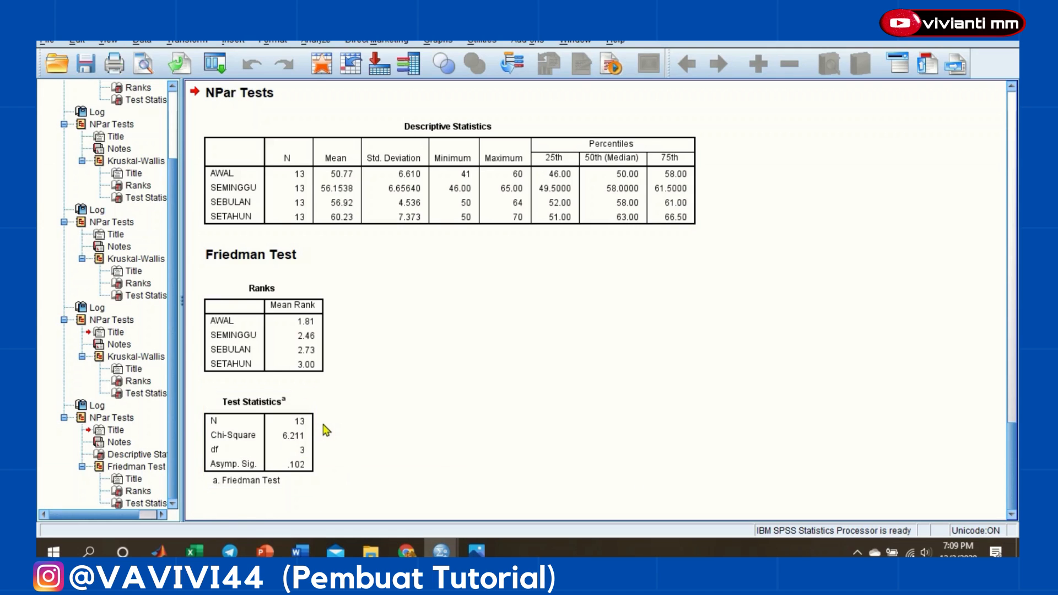
scroll(325, 429, "up", 5)
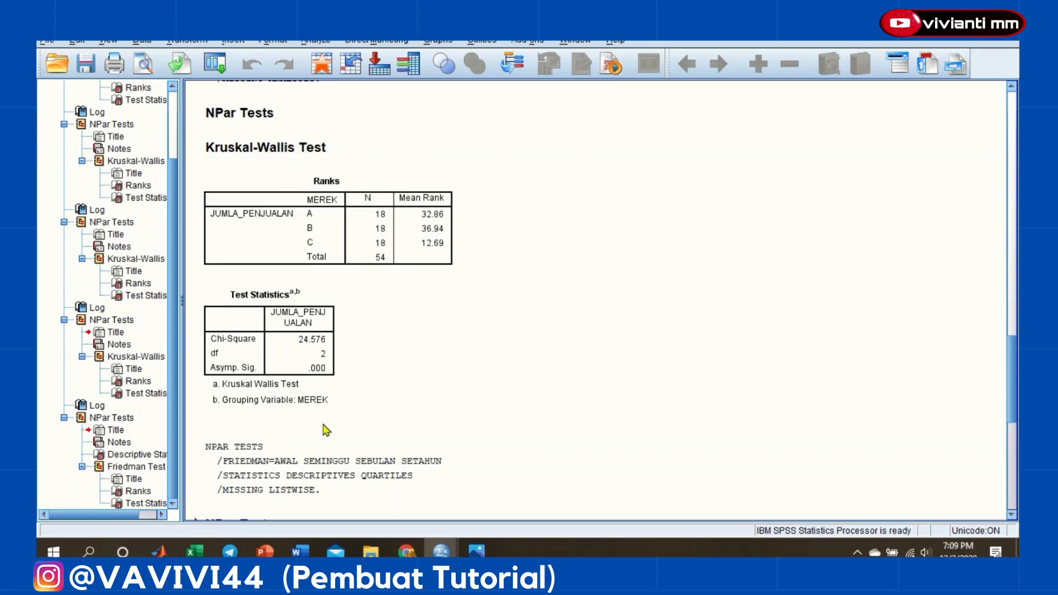